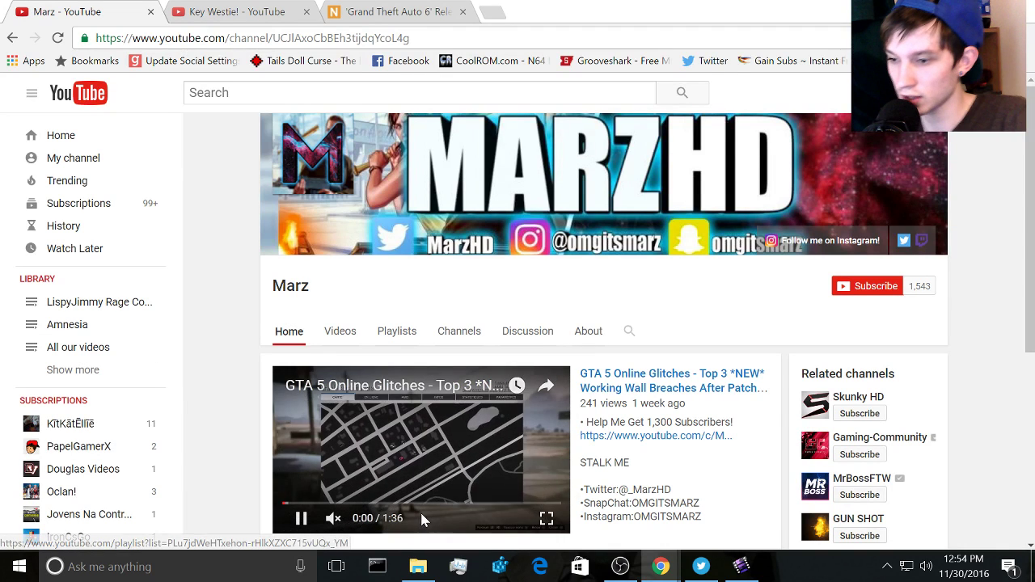
Pause the featured video on the Marz channel page
click(477, 419)
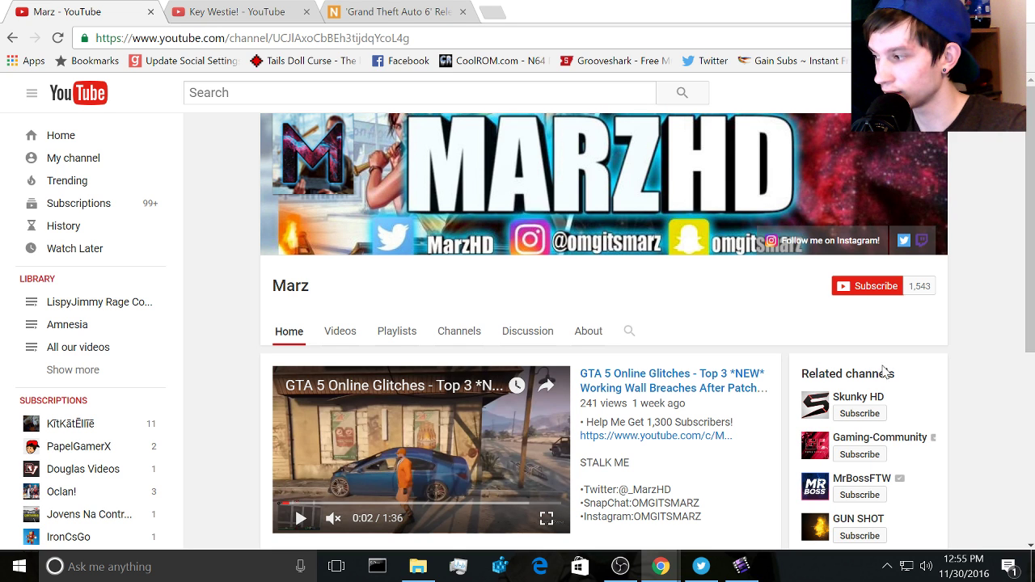
Switch to the Key Westie channel page, then play and pause its featured video
click(1003, 93)
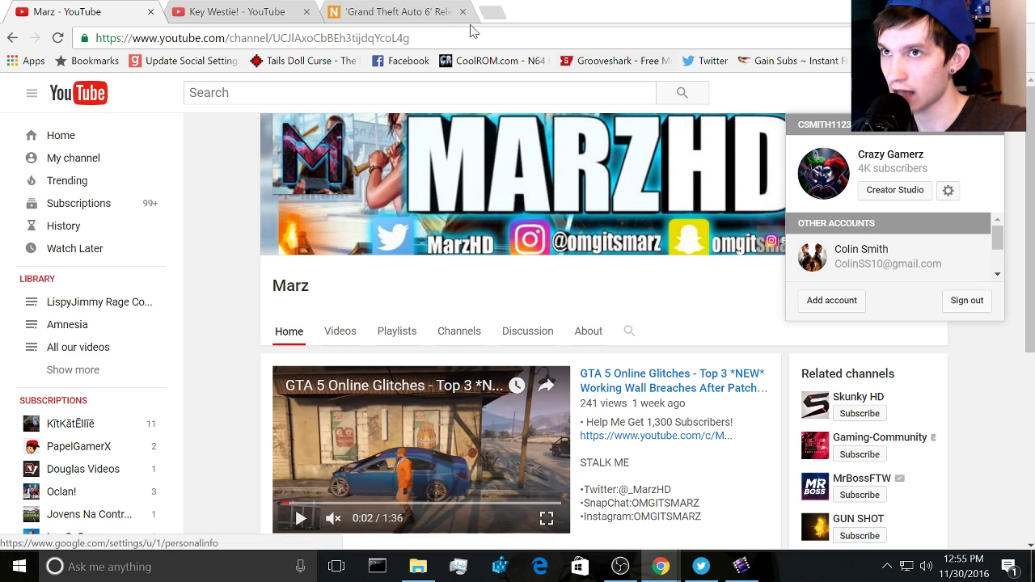
click(259, 11)
click(877, 287)
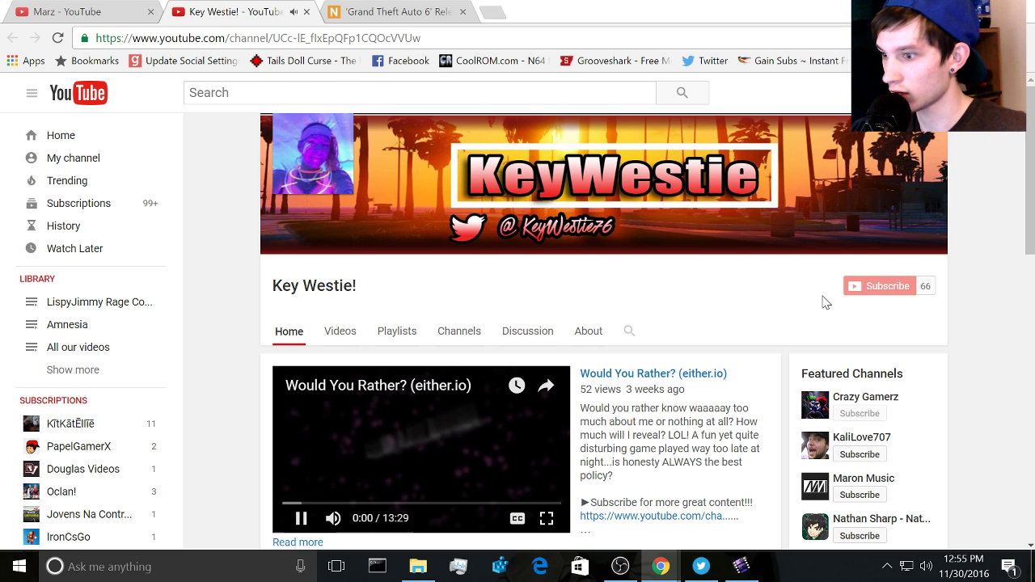
click(397, 440)
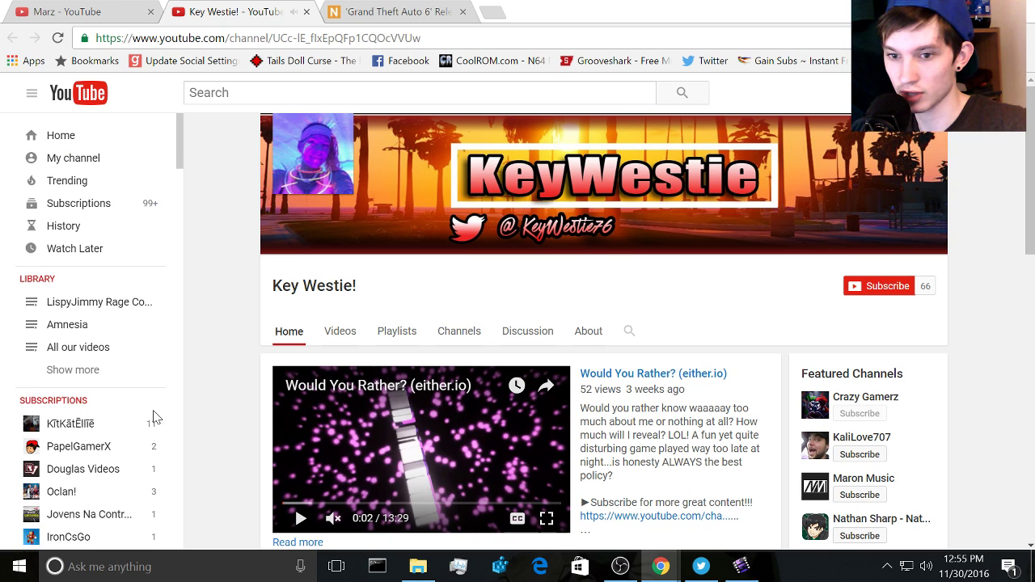
scroll(122, 428, down, 2)
scroll(113, 412, down, 1)
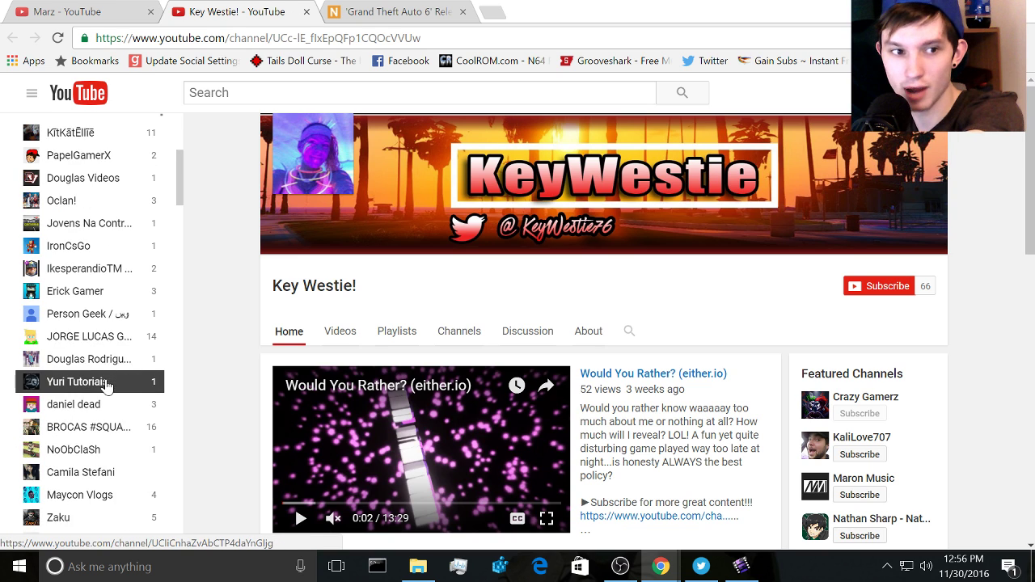
scroll(105, 384, down, 1)
scroll(105, 387, down, 1)
Unsubscribe from Edney Amaral, then try subscribing to it twice more
click(105, 387)
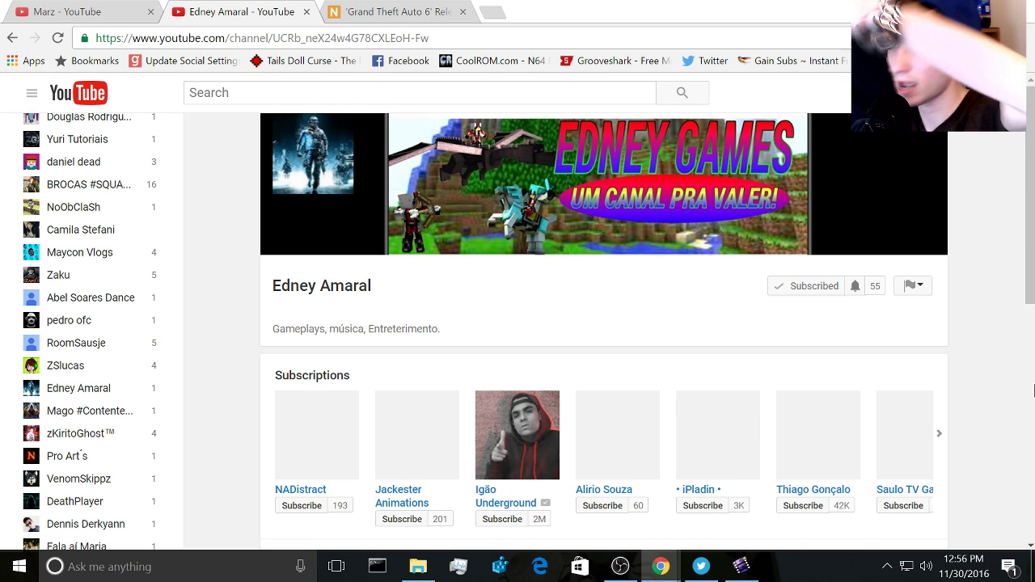
click(782, 291)
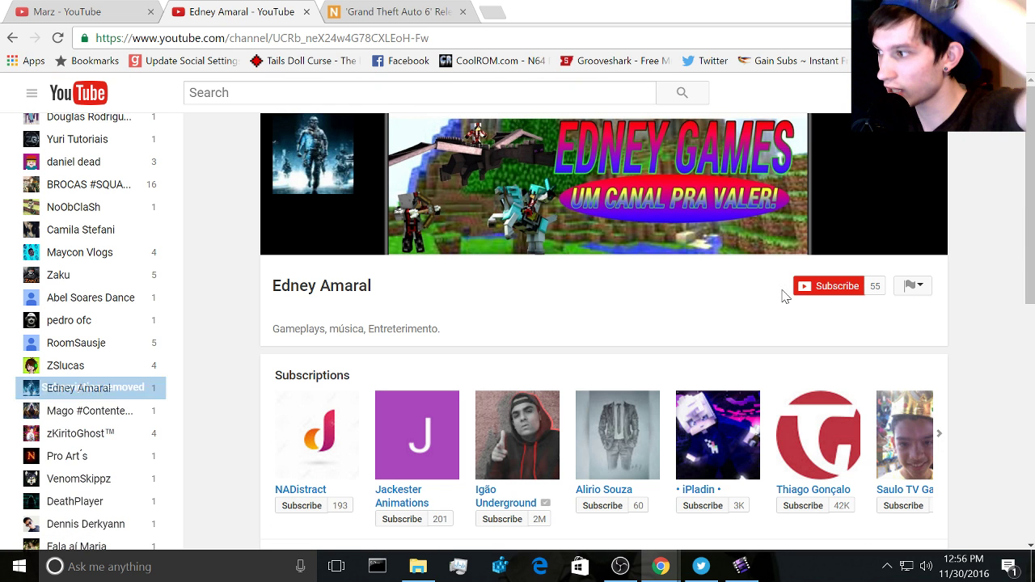
click(829, 291)
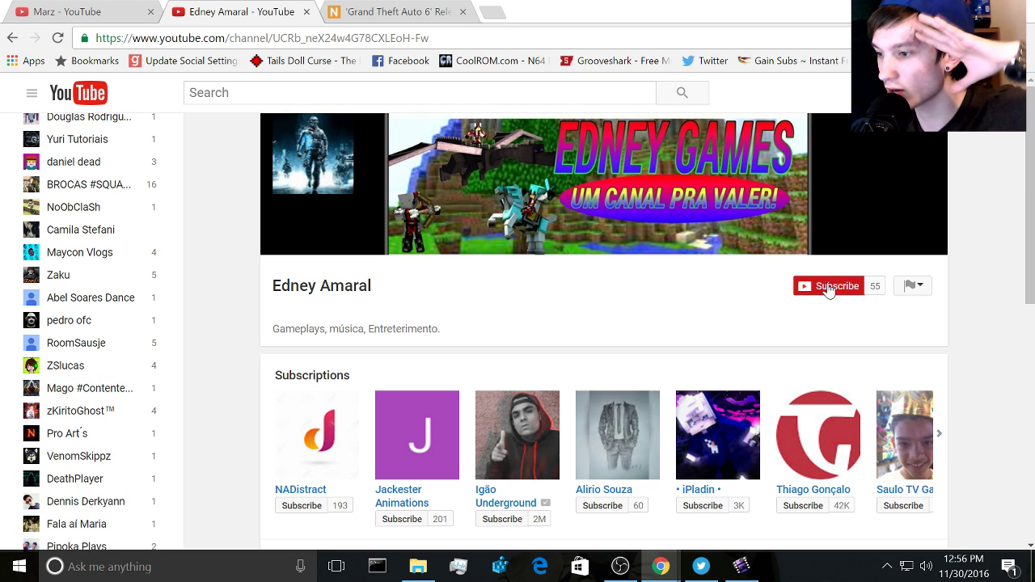
click(828, 291)
click(828, 291)
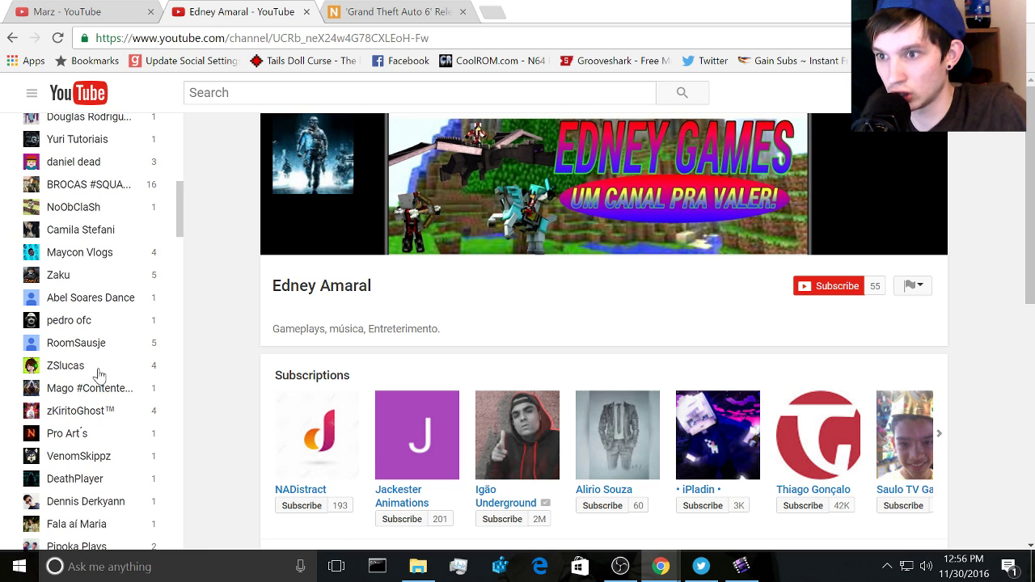
scroll(150, 277, up, 2)
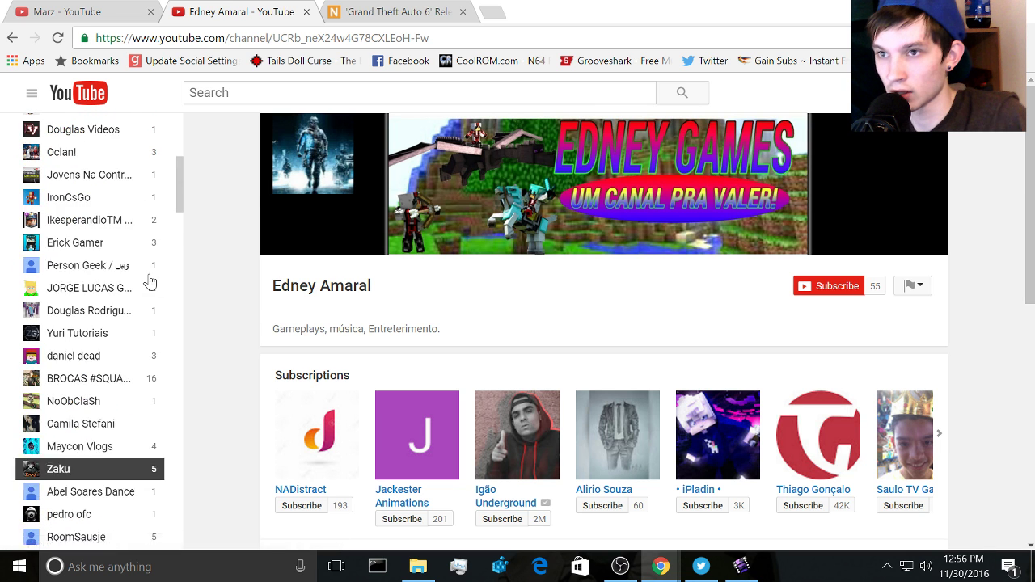
scroll(150, 277, up, 4)
On the Marz page, switch to the second account and subscribe to Marz
click(121, 11)
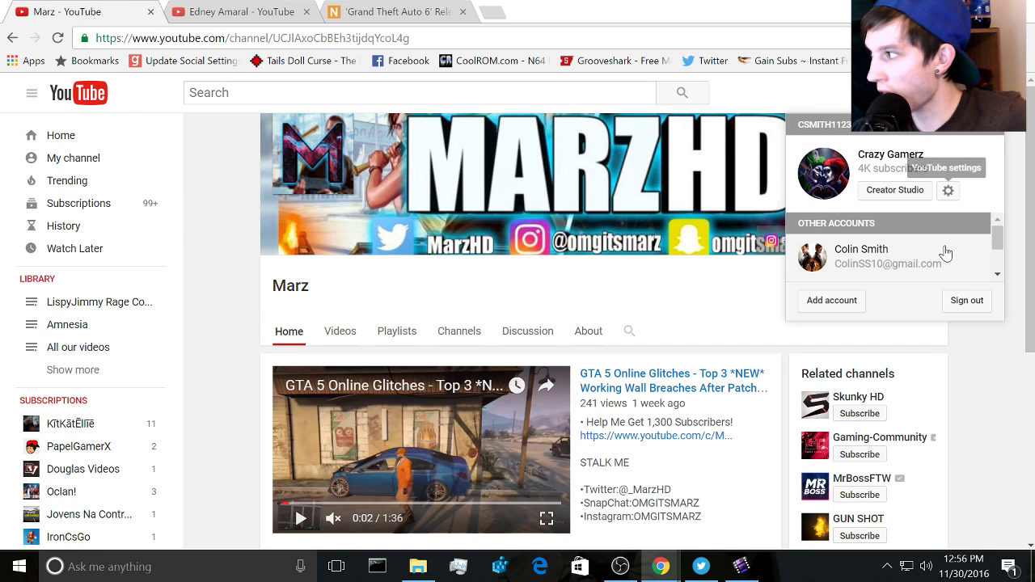
scroll(937, 259, down, 2)
scroll(934, 265, up, 1)
scroll(995, 247, down, 2)
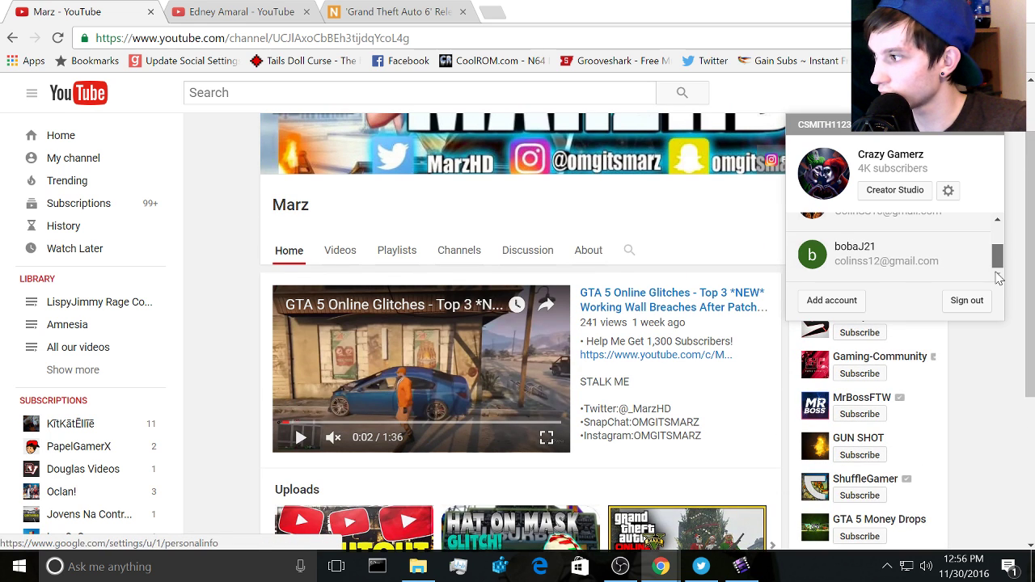
click(924, 270)
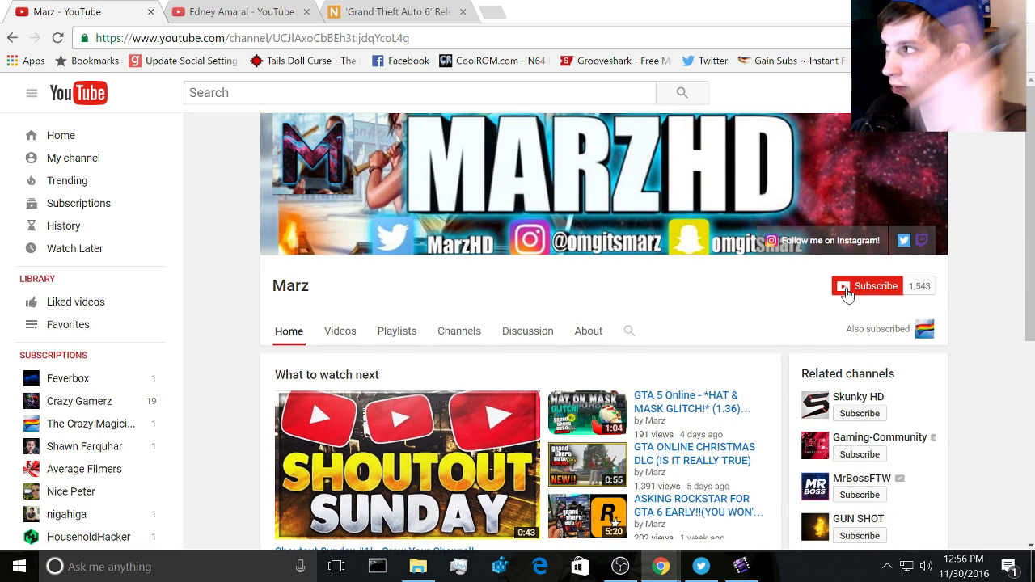
click(849, 294)
scroll(769, 462, down, 1)
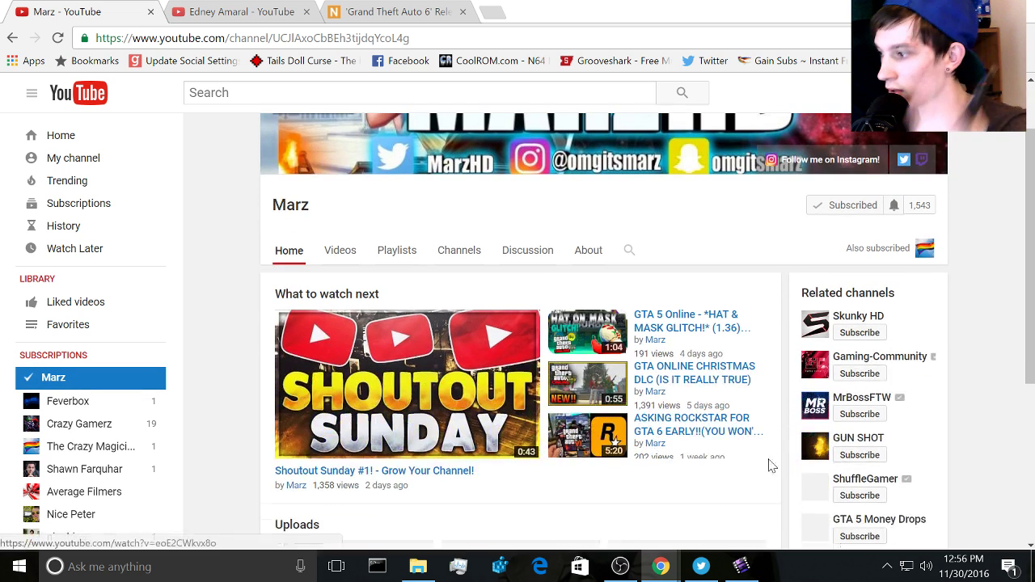
Subscribe to Skunky HD, Gaming-Community and MrBossFTW, then switch back to the original account
click(860, 334)
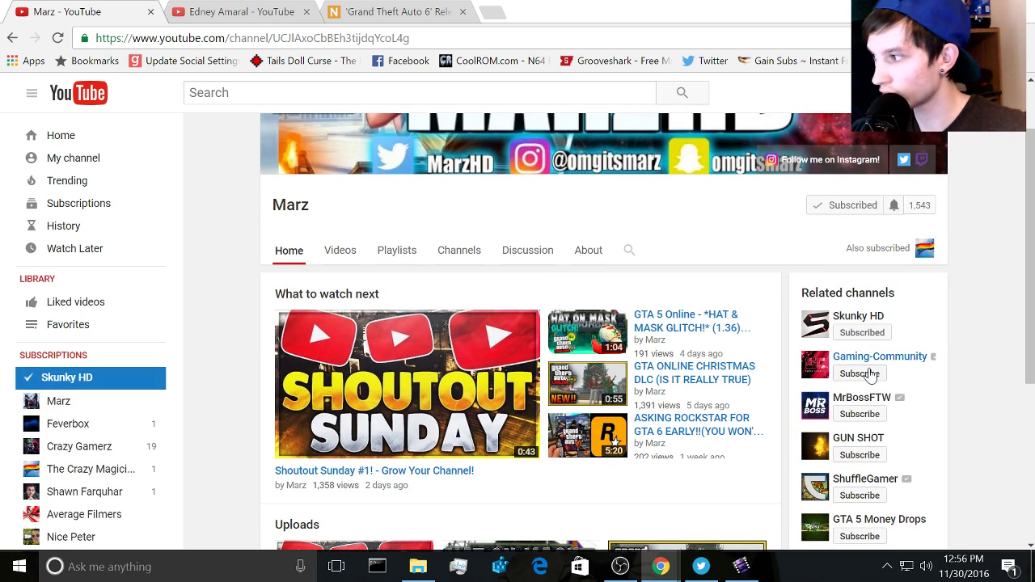
click(860, 373)
click(863, 416)
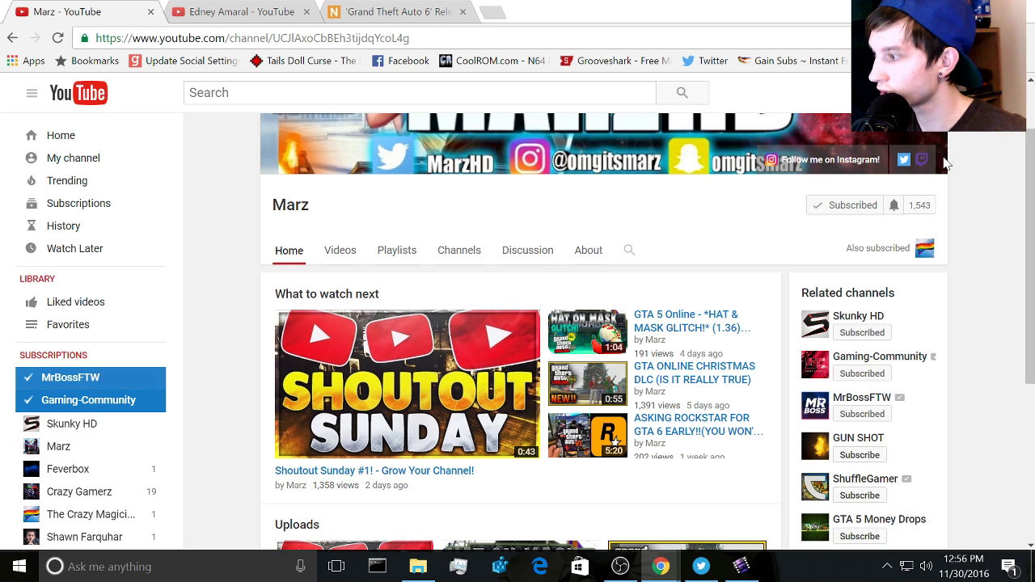
click(873, 83)
scroll(879, 211, down, 3)
scroll(880, 234, down, 1)
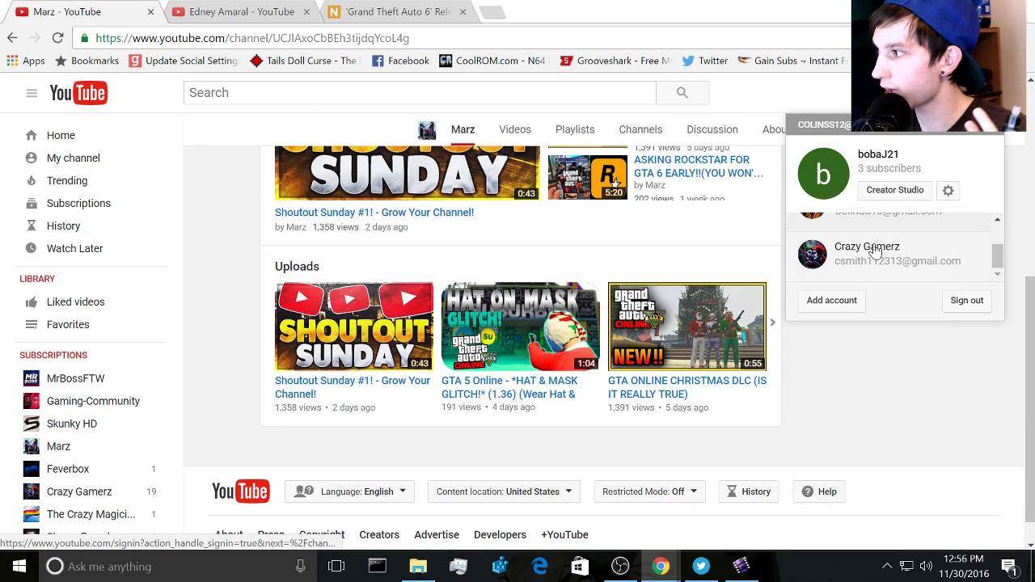
click(879, 260)
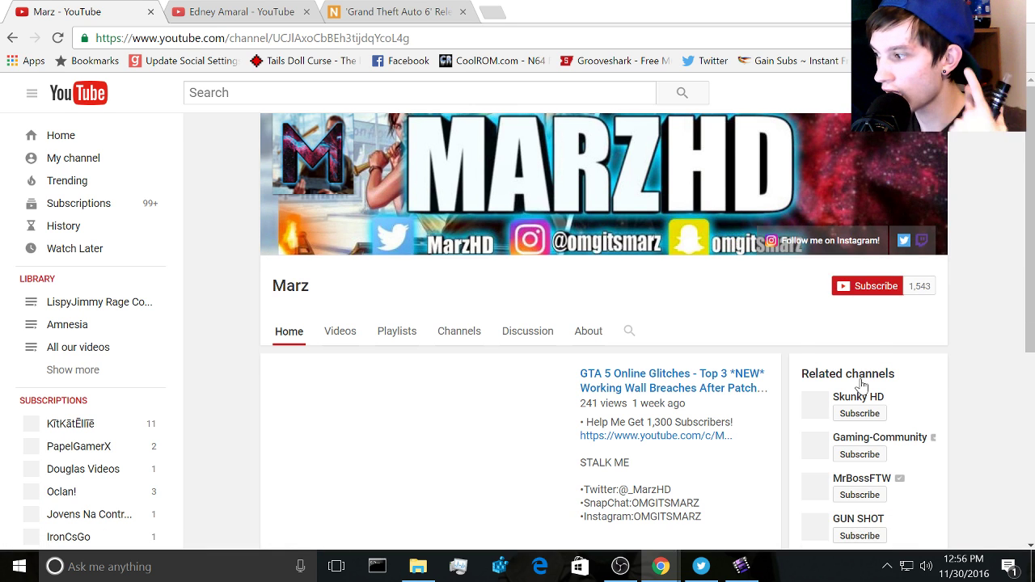
click(868, 455)
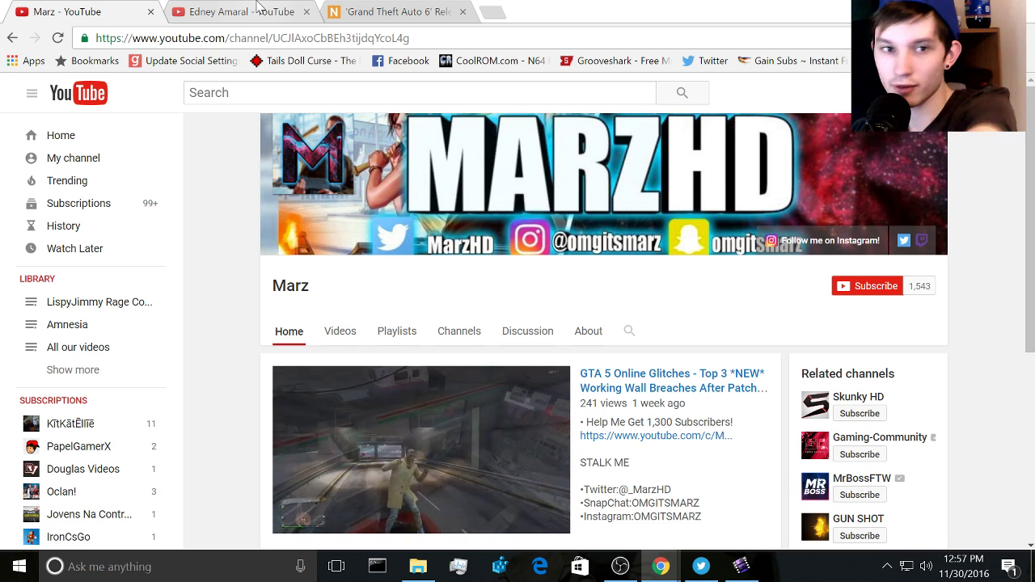
Go back to Key Westie in the Edney Amaral tab and cycle between tabs
click(258, 7)
key(alt+Left)
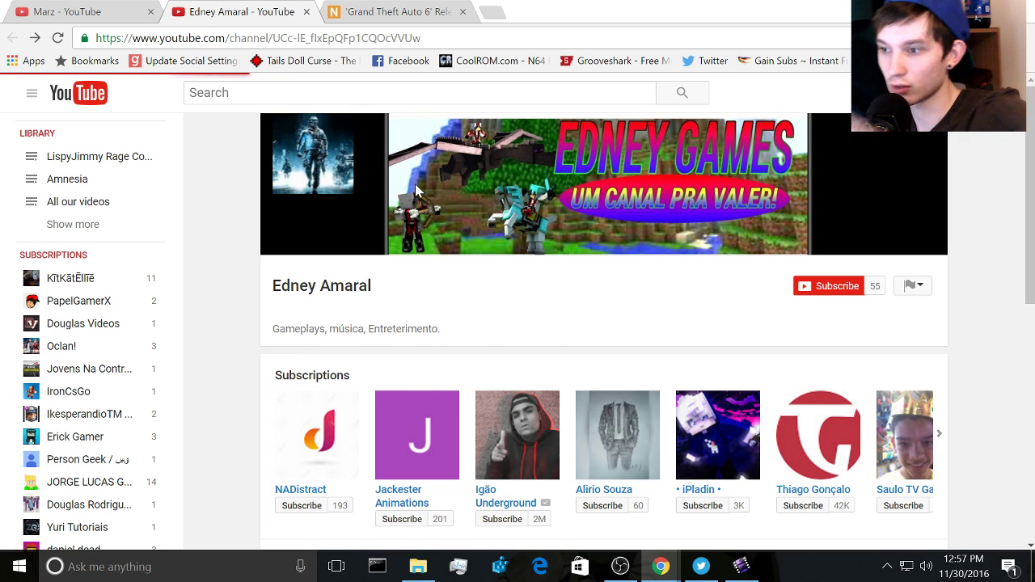
key(ctrl+shift+Tab)
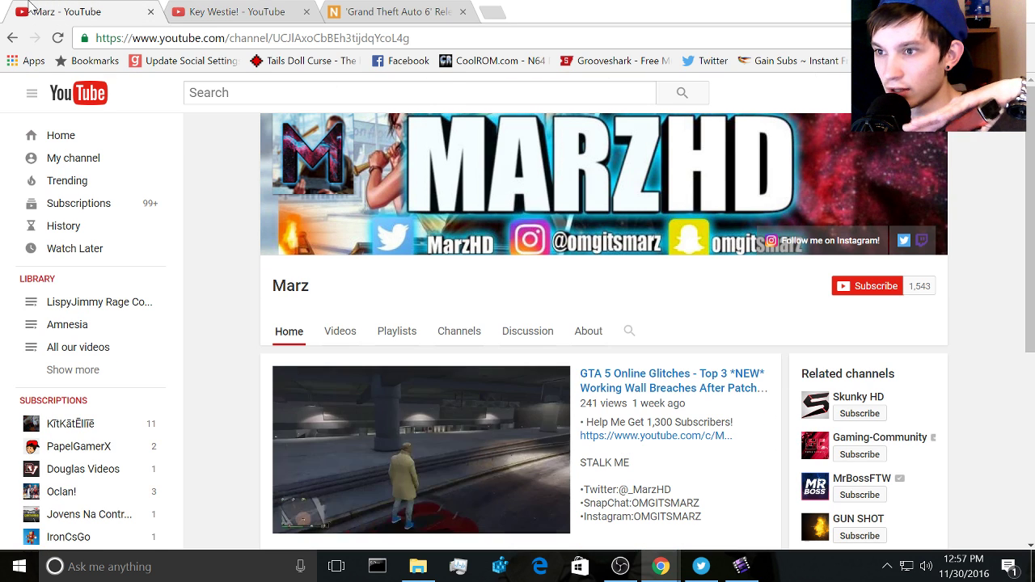
key(ctrl+Tab)
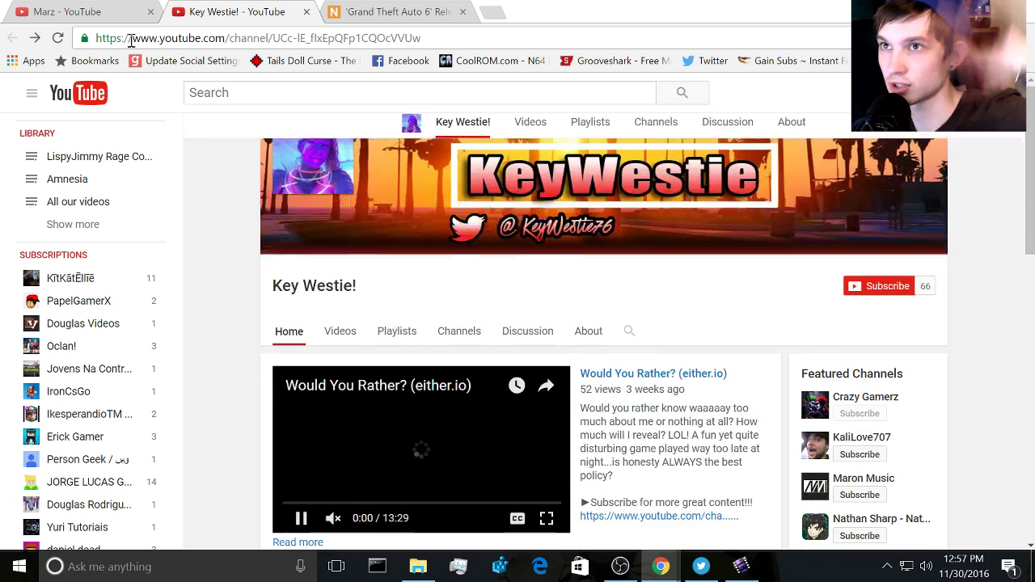
Show the Marz channel's uploaded videos and try subscribing to Marz
key(ctrl+shift+Tab)
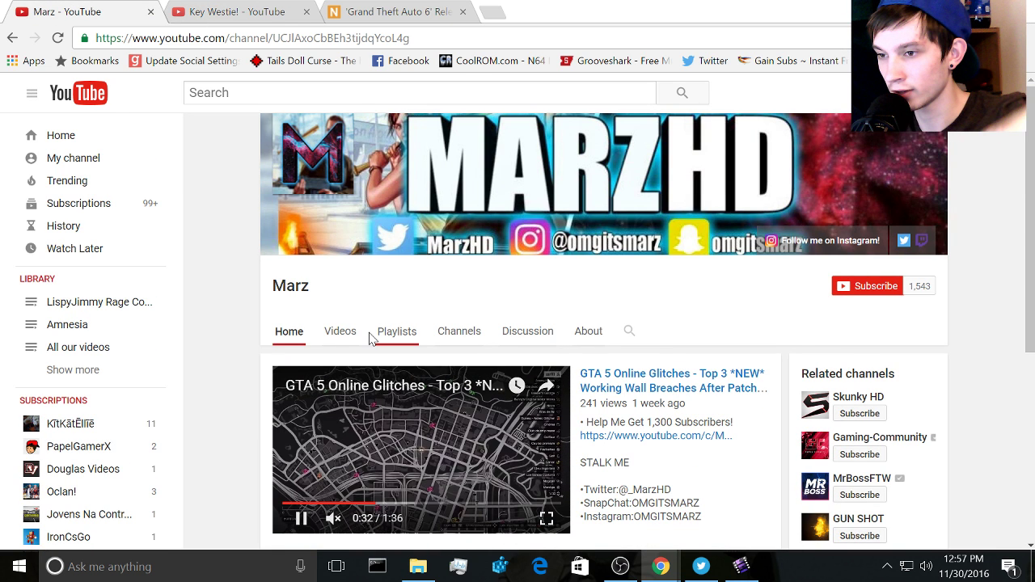
click(344, 333)
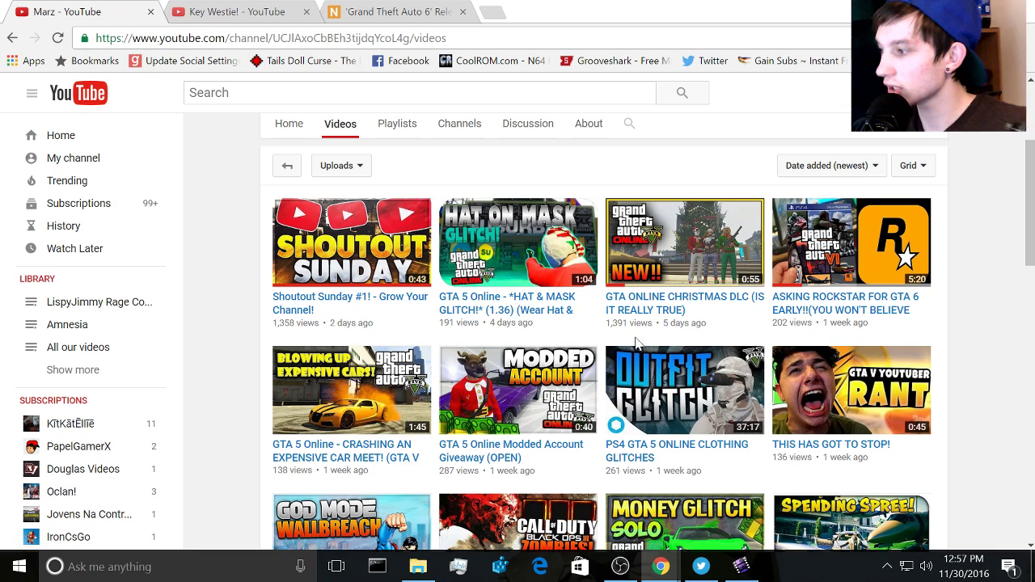
scroll(867, 358, up, 3)
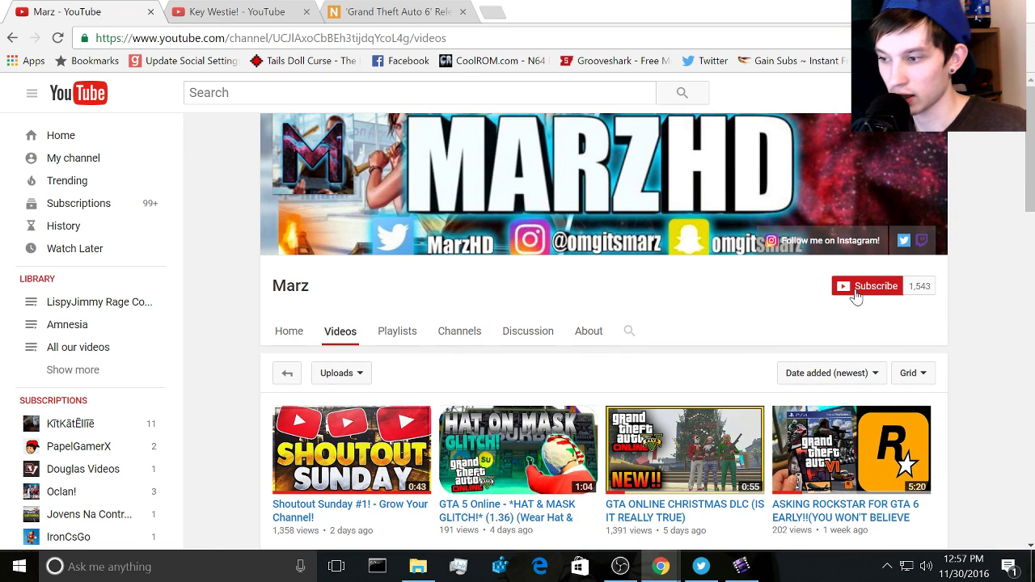
click(856, 293)
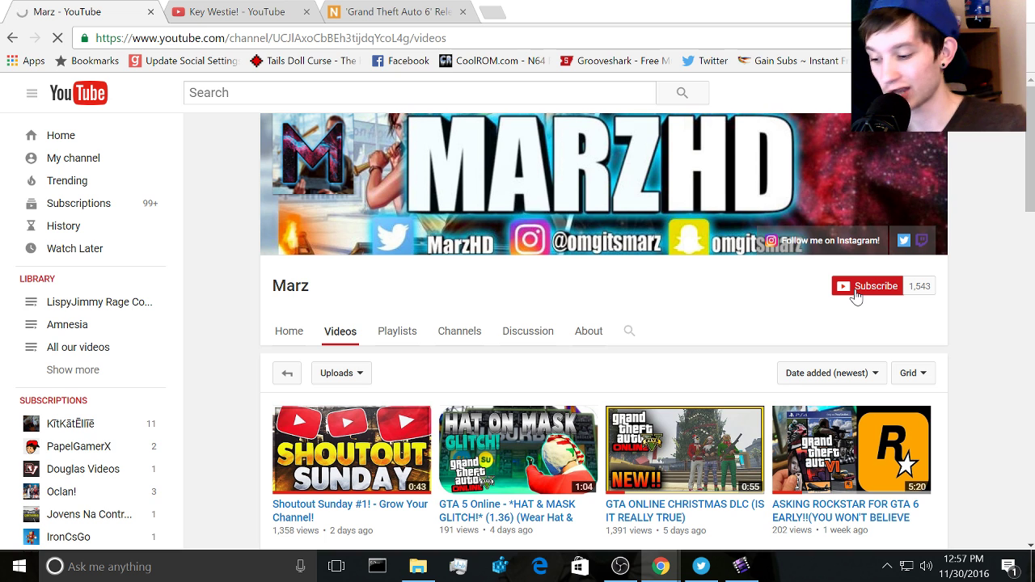
key(ctrl+t)
text(gm)
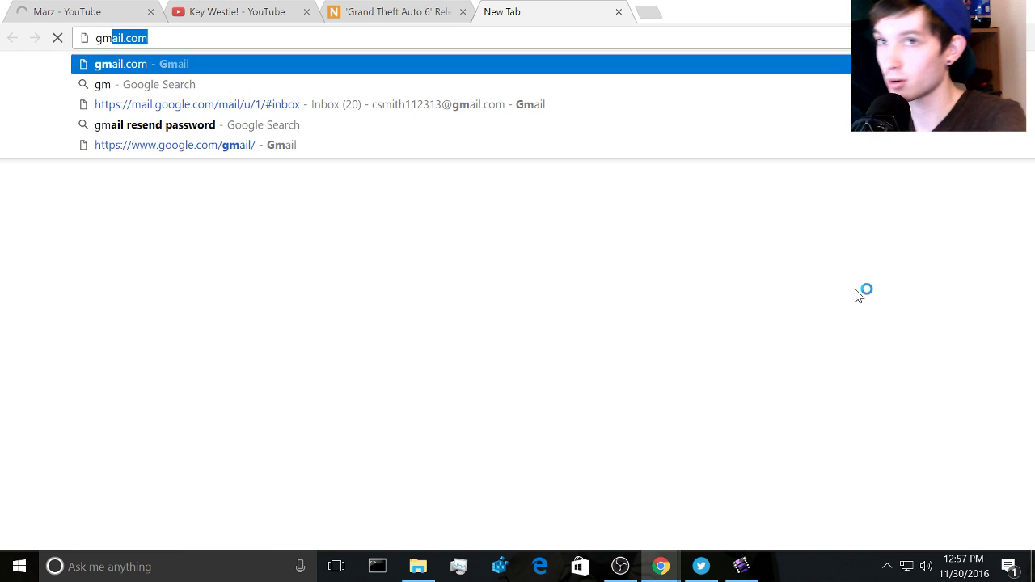
key(BackSpace)
key(BackSpace)
key(BackSpace)
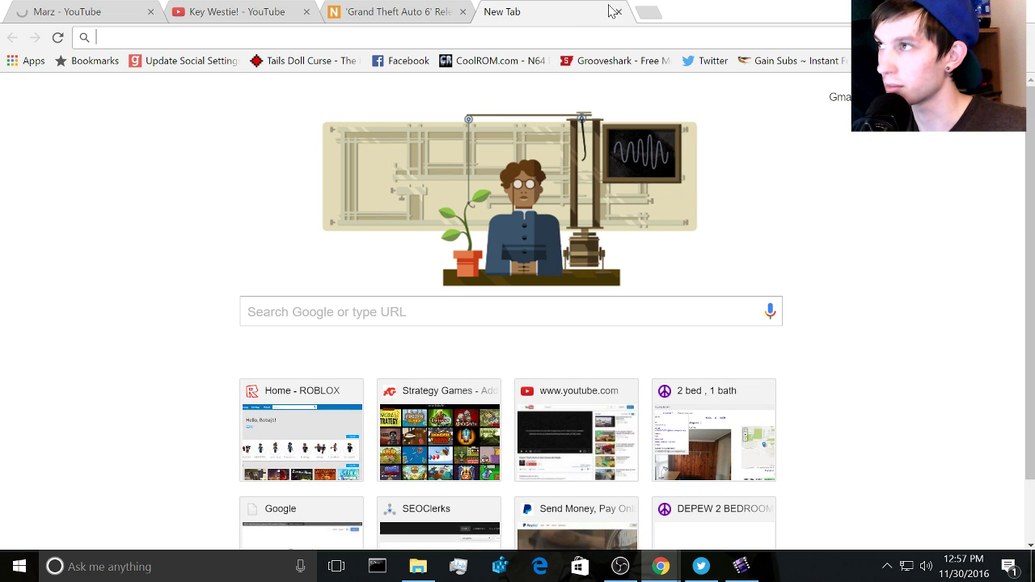
click(619, 12)
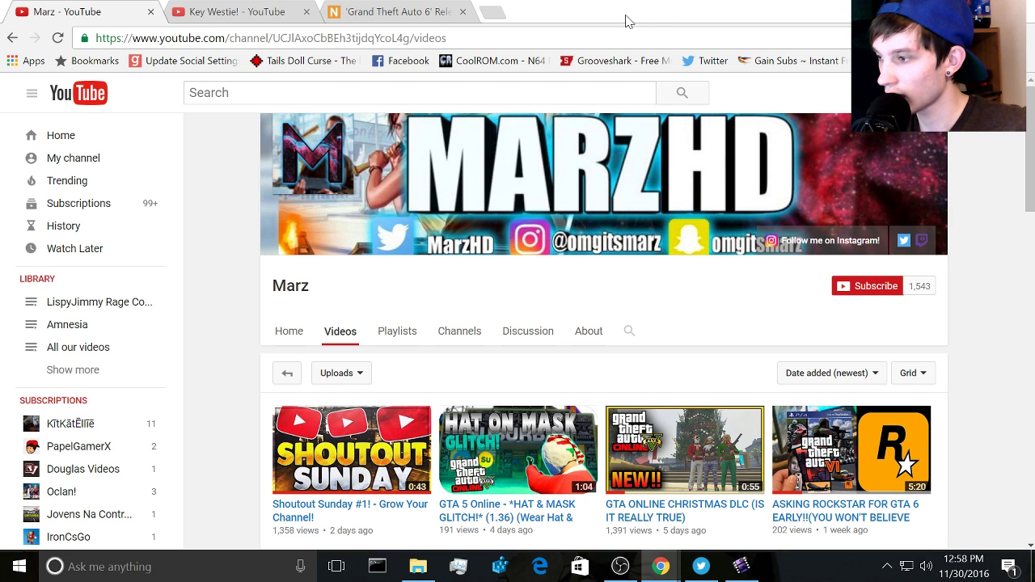
scroll(864, 194, down, 2)
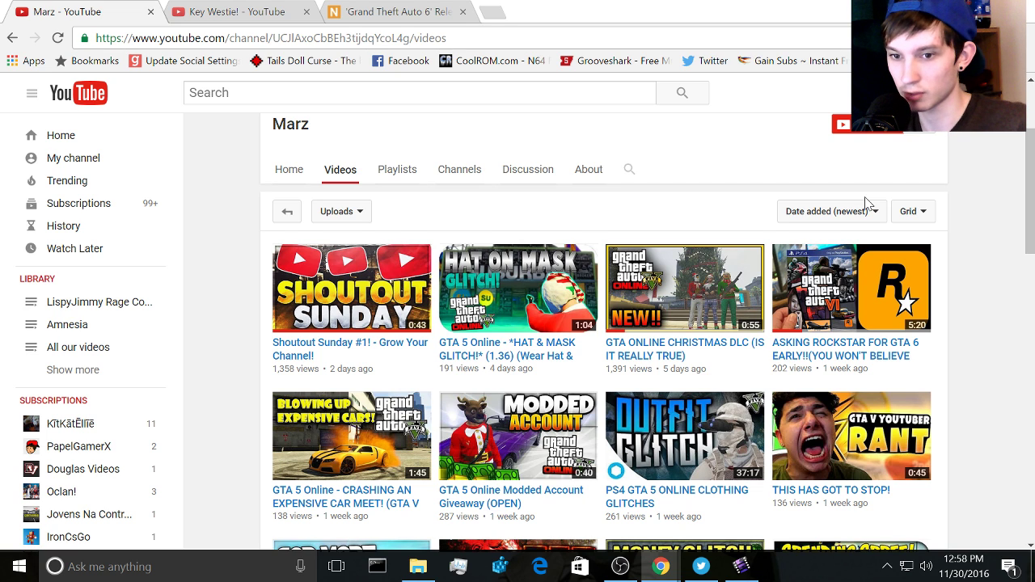
Unsubscribe from 265.067.577 views, aleff extreme, Alisson Souza, AlweerTies and Andrei Pârleală
click(65, 405)
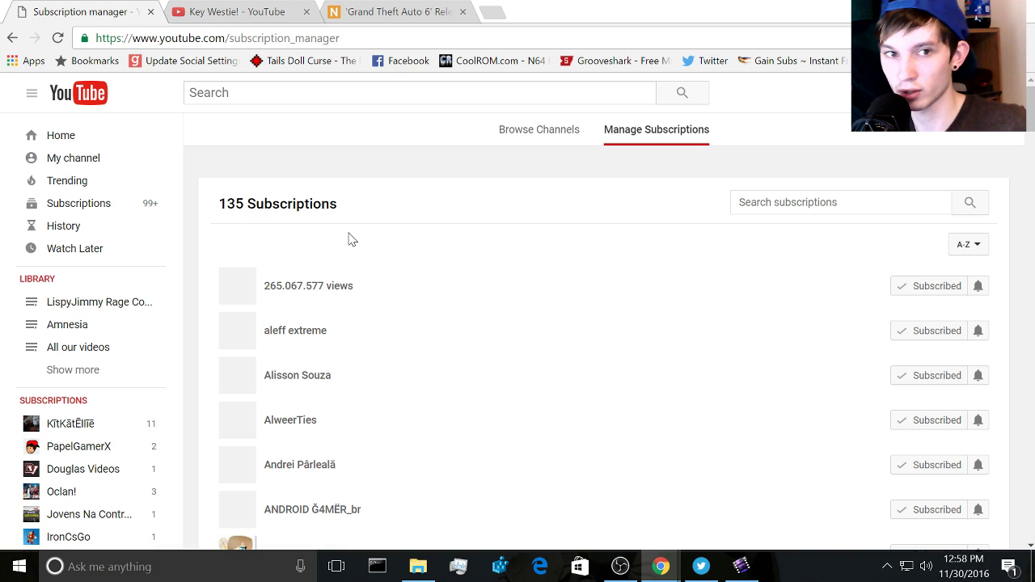
click(929, 286)
click(929, 331)
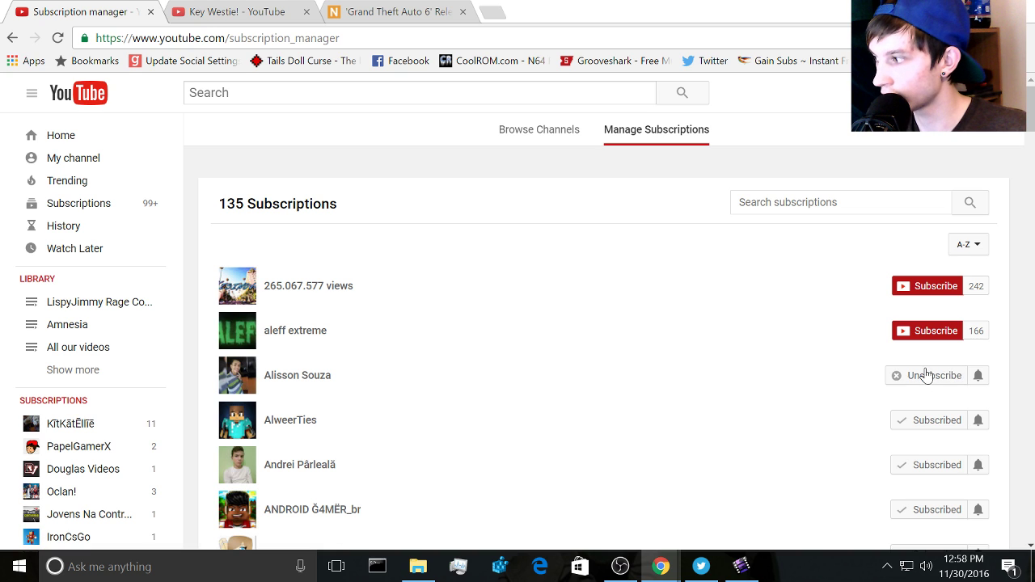
click(928, 375)
click(923, 420)
click(920, 465)
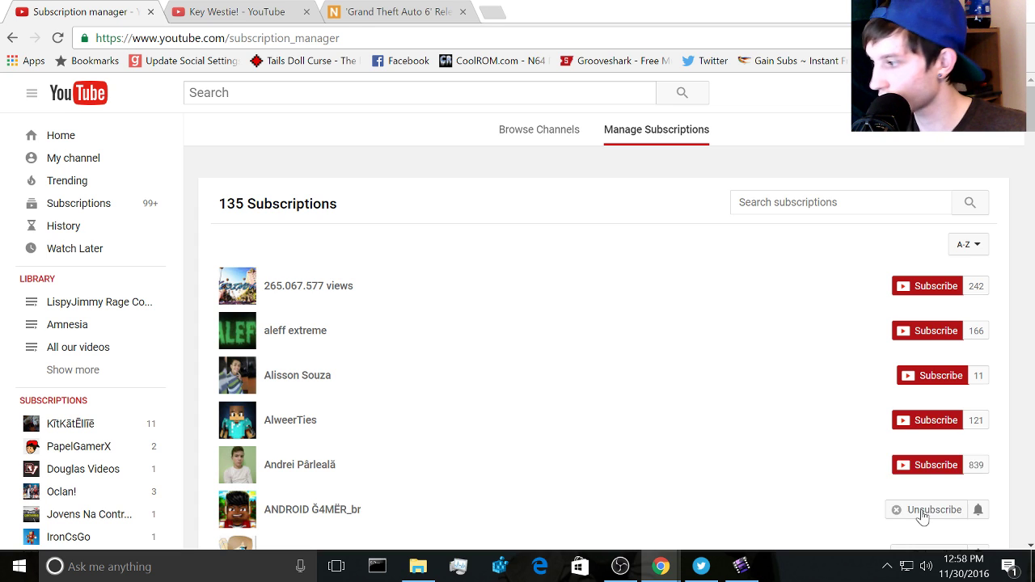
Unsubscribe from ANDROID Ğ4MËR_br, Angel BR, Arxatia - Arks-Ay-Sha and Azared Gamer
click(922, 517)
scroll(923, 519, down, 2)
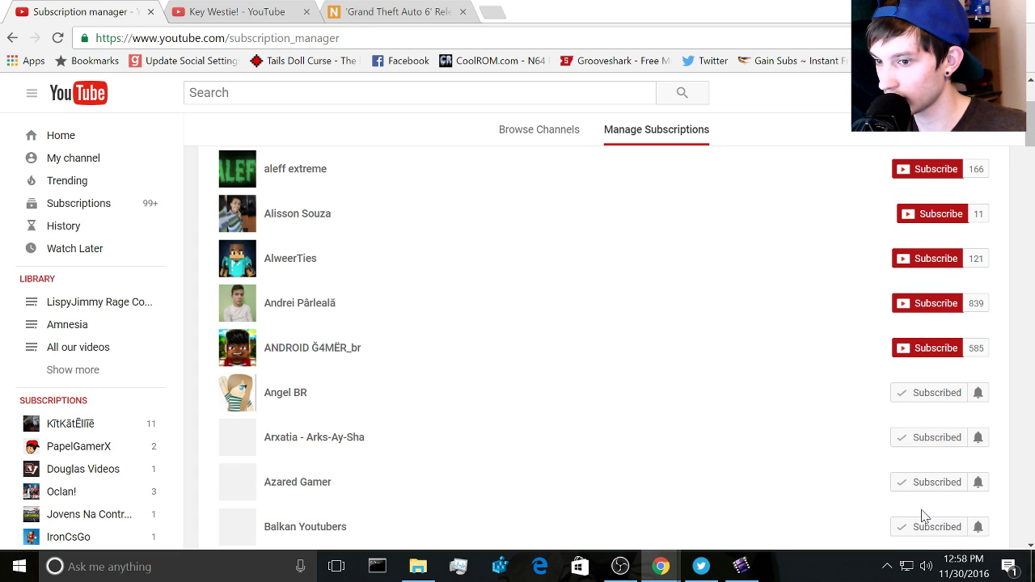
click(928, 395)
click(930, 441)
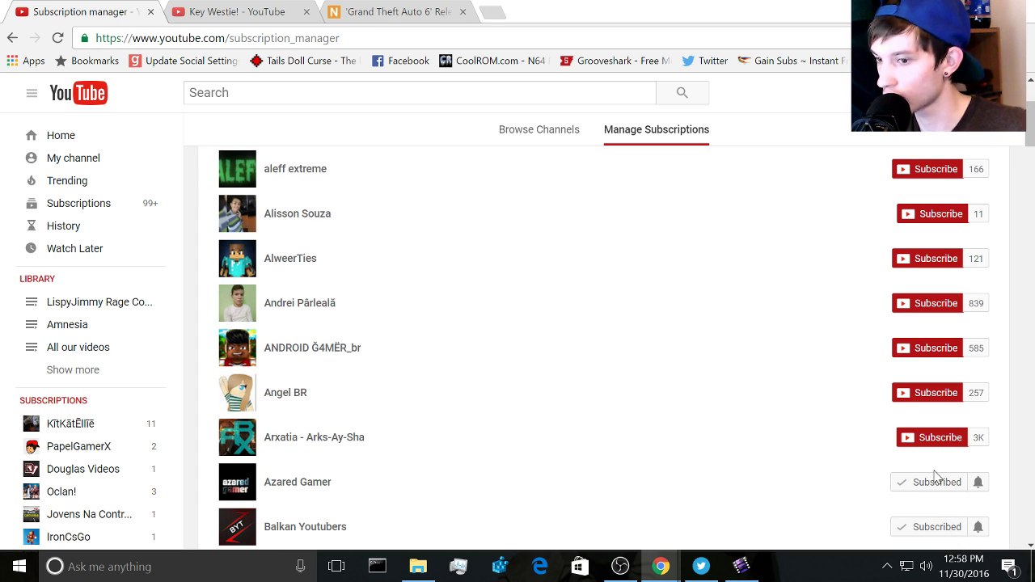
click(938, 483)
scroll(862, 439, down, 8)
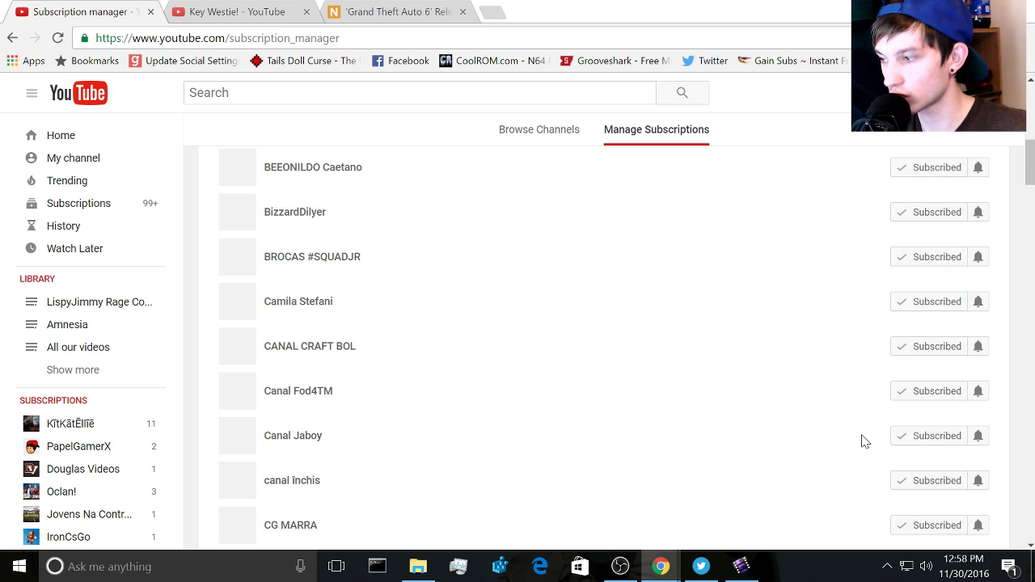
scroll(646, 457, down, 5)
scroll(443, 148, down, 4)
Search for lispyjimmy, open LispyJimmy's channel, try subscribing, and pause its trailer
click(328, 96)
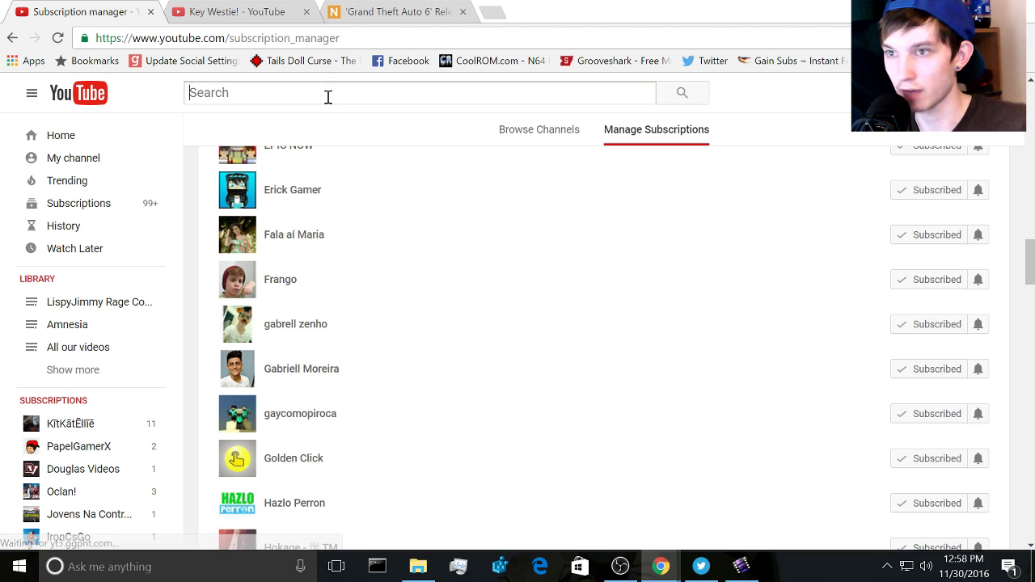
text(li)
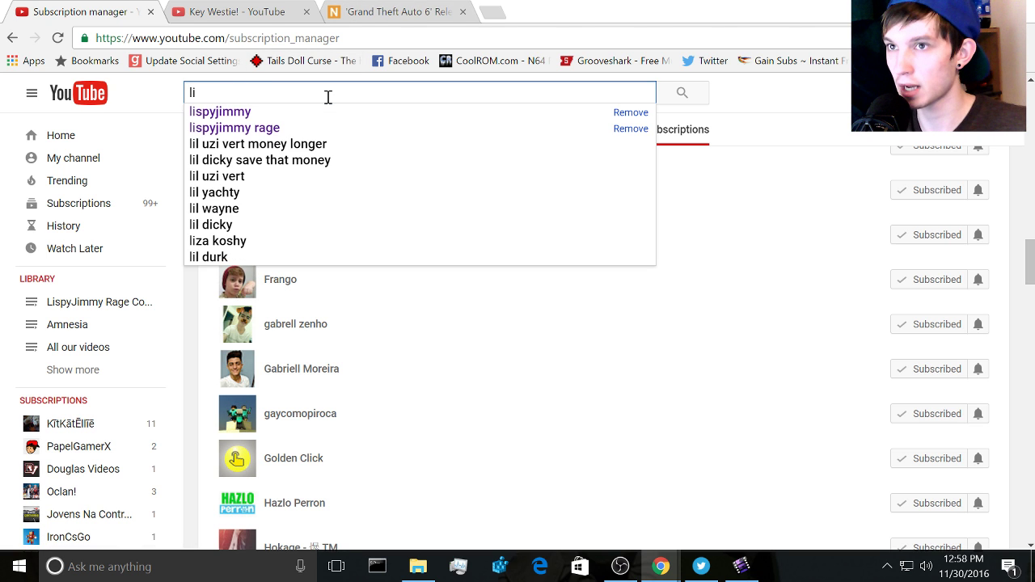
key(Down)
key(Return)
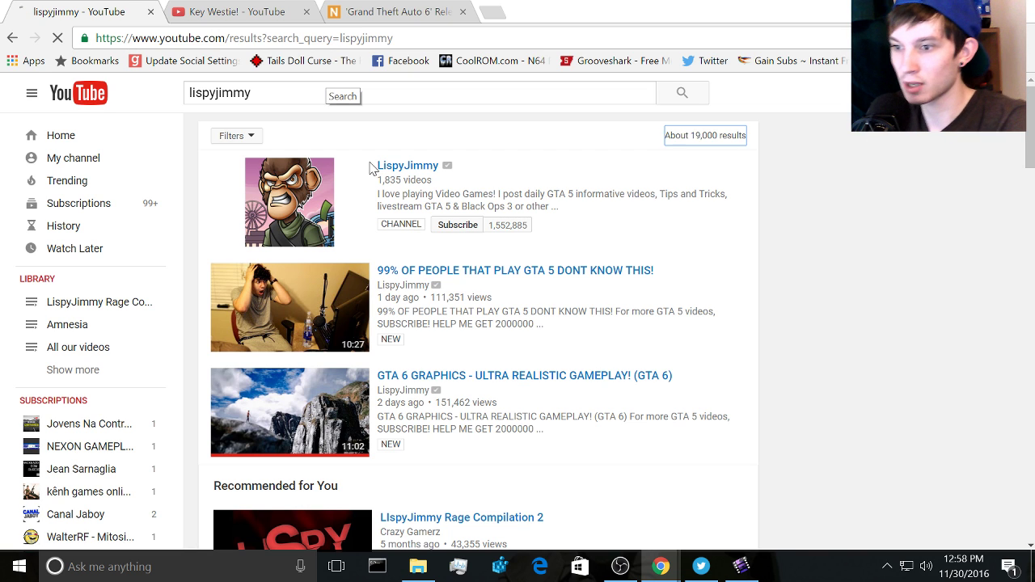
click(396, 166)
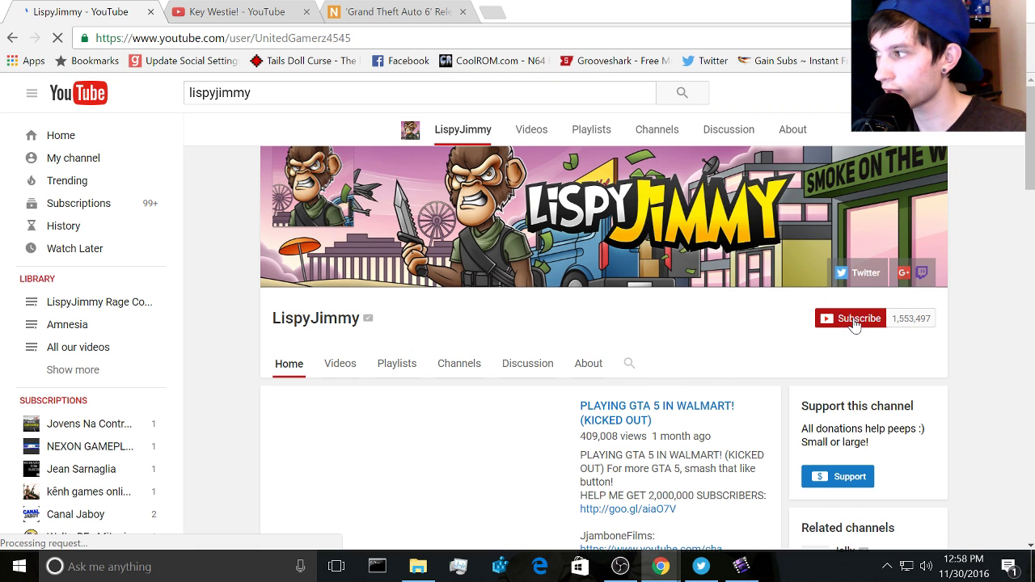
triple_click(854, 323)
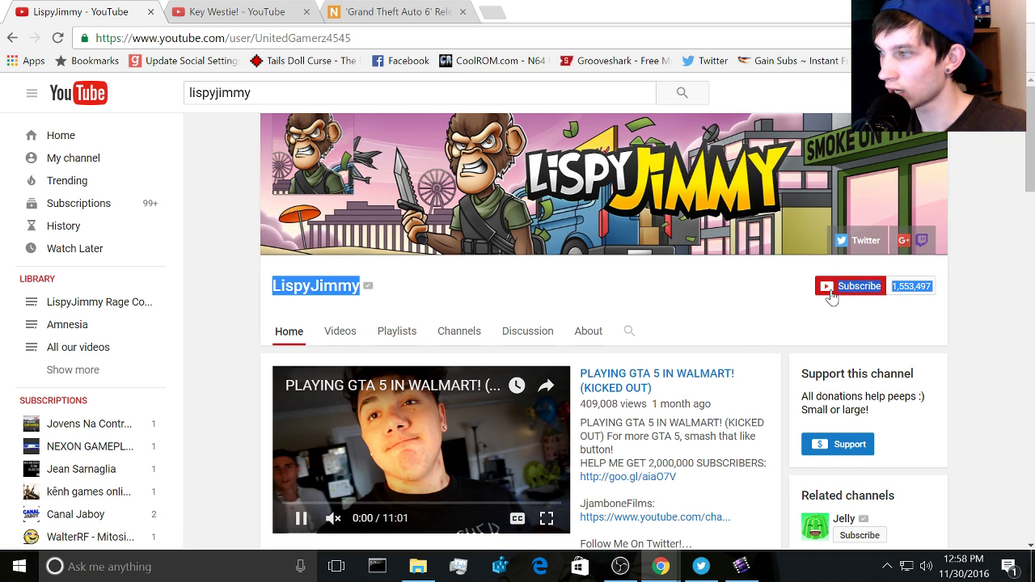
key(k)
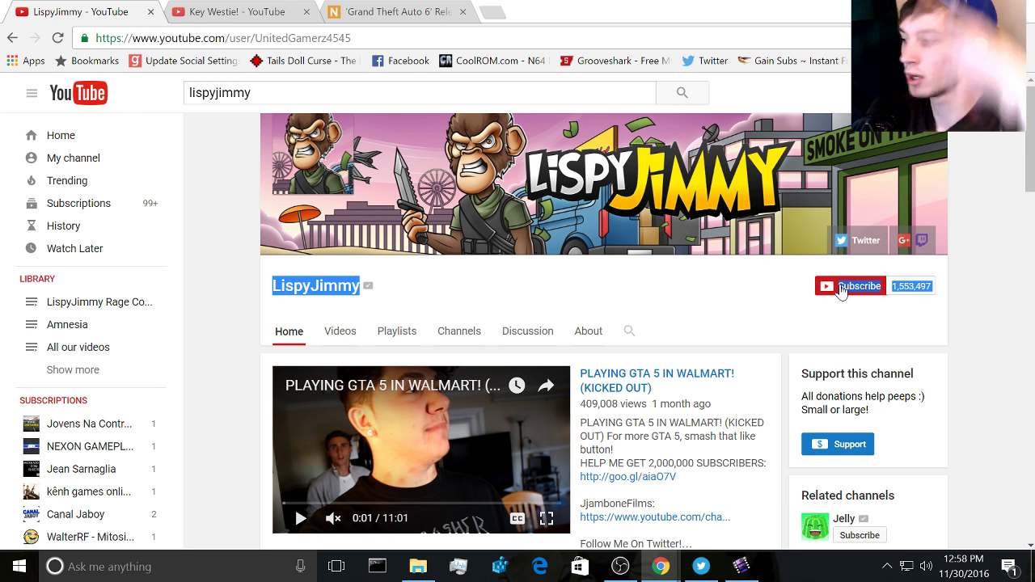
scroll(841, 291, down, 3)
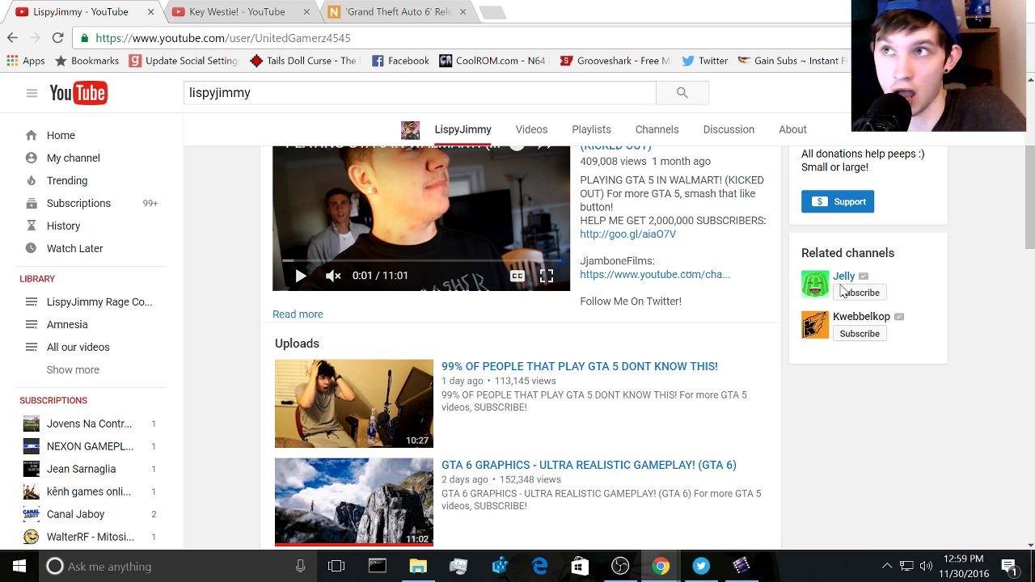
scroll(889, 275, up, 3)
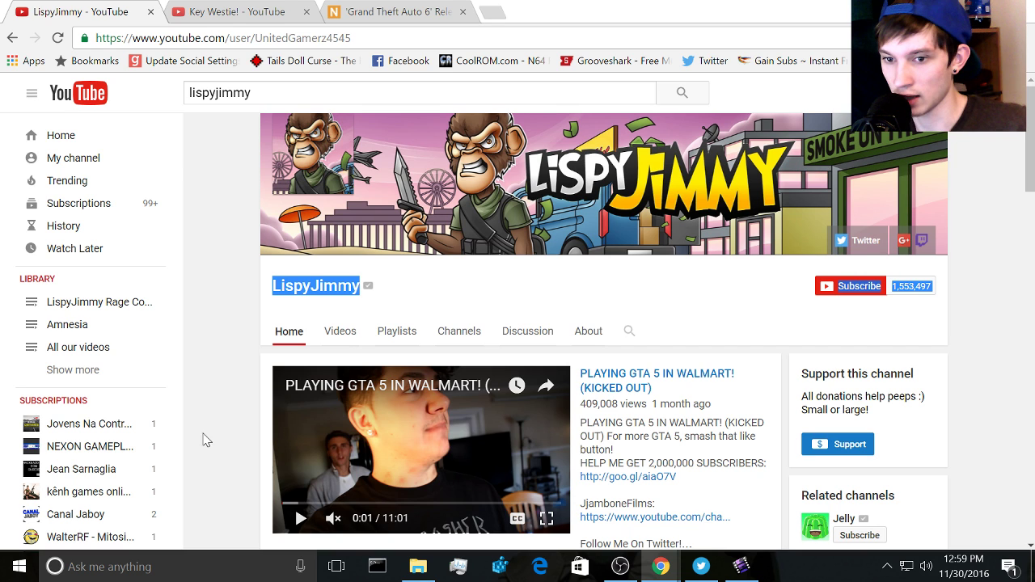
Check Jovens Na Contramão's empty Videos tab and unsubscribe from it
click(108, 423)
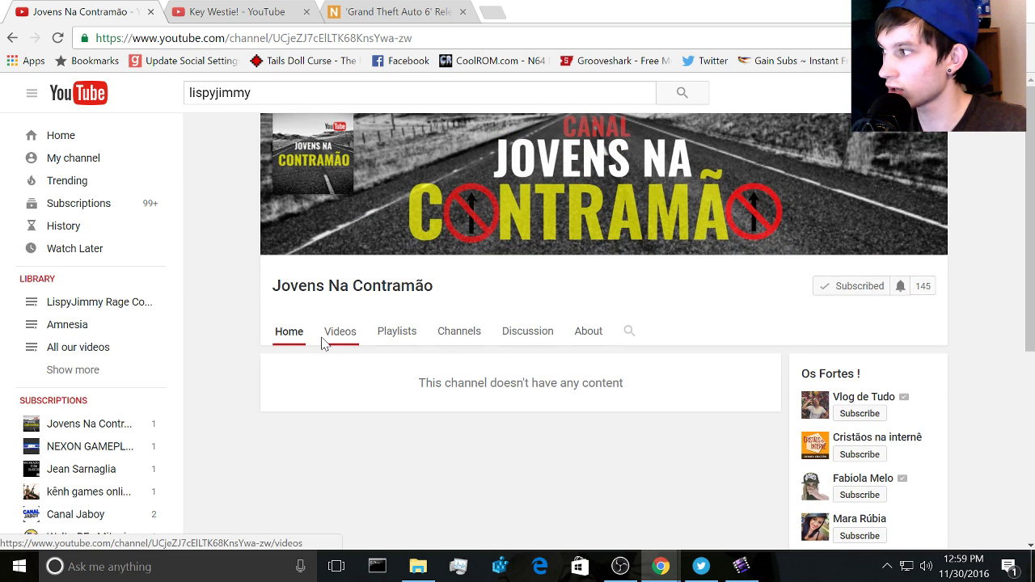
click(323, 343)
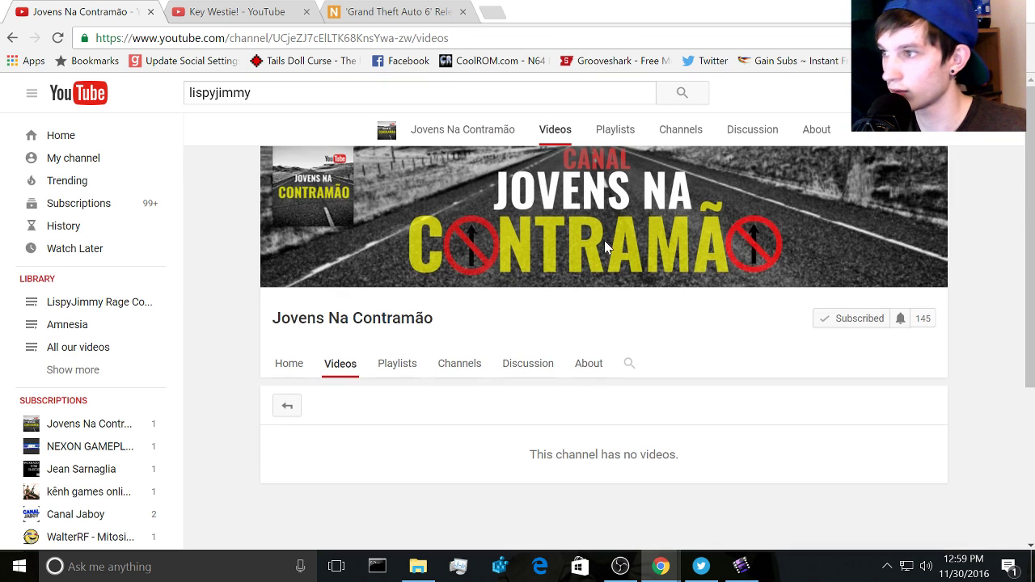
click(846, 320)
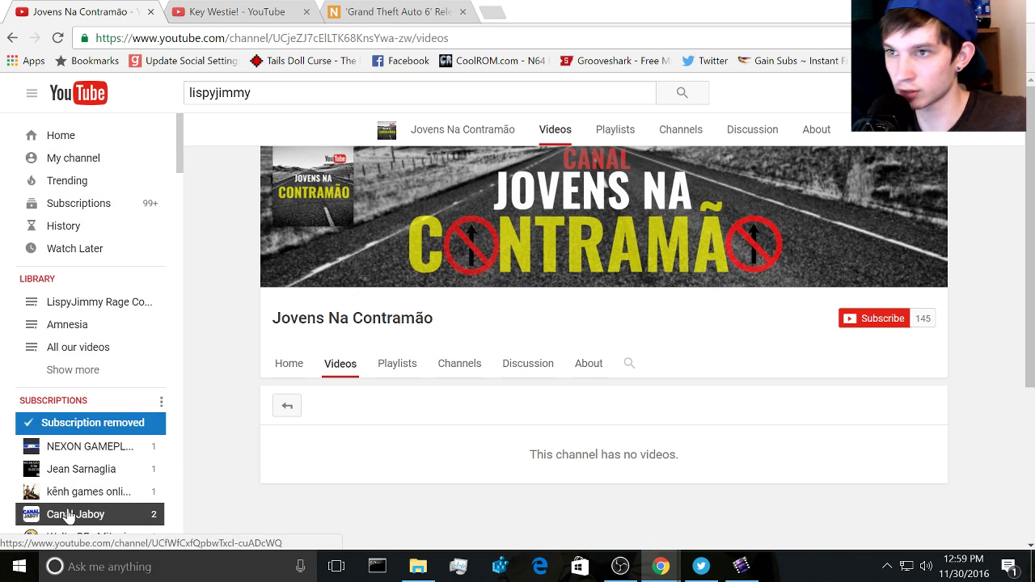
Check NEXON GAMEPLAY's empty Videos tab and unsubscribe from it
click(61, 426)
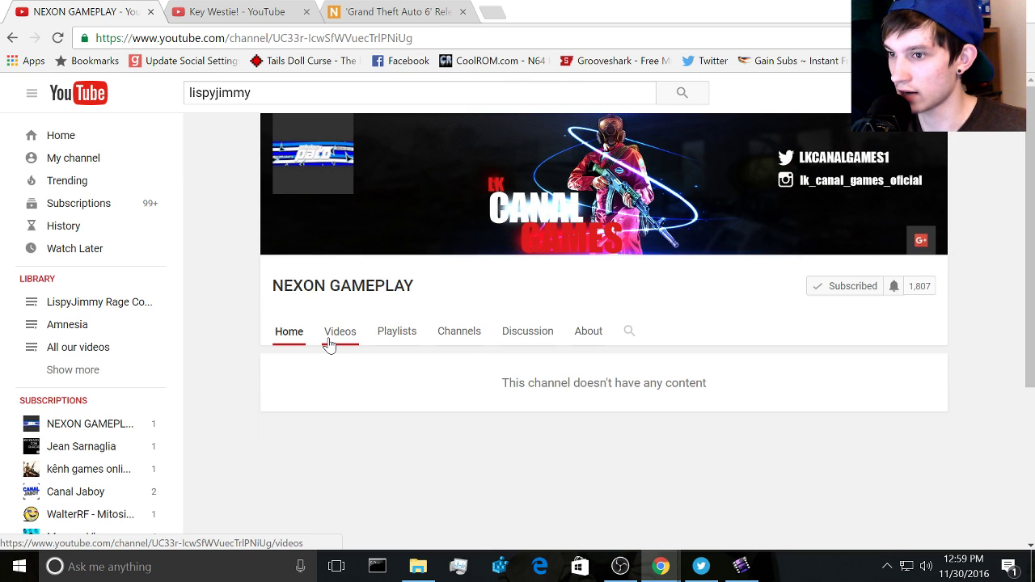
click(329, 345)
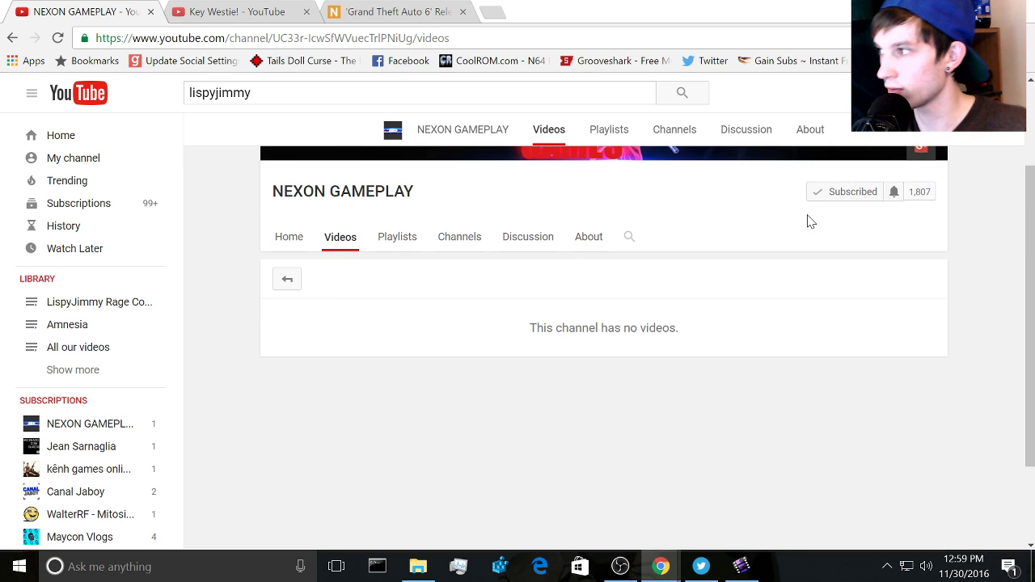
click(849, 202)
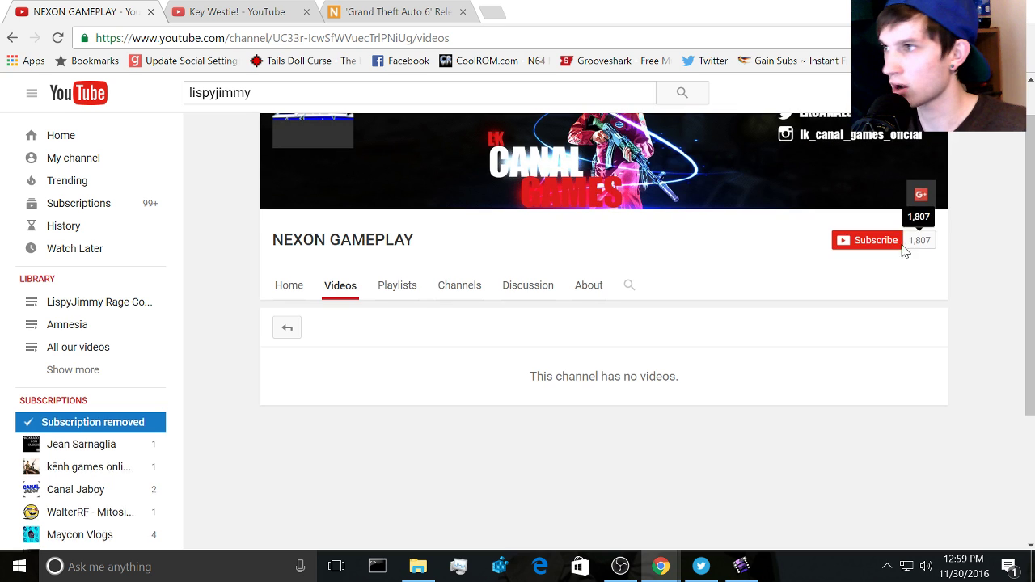
scroll(531, 351, up, 1)
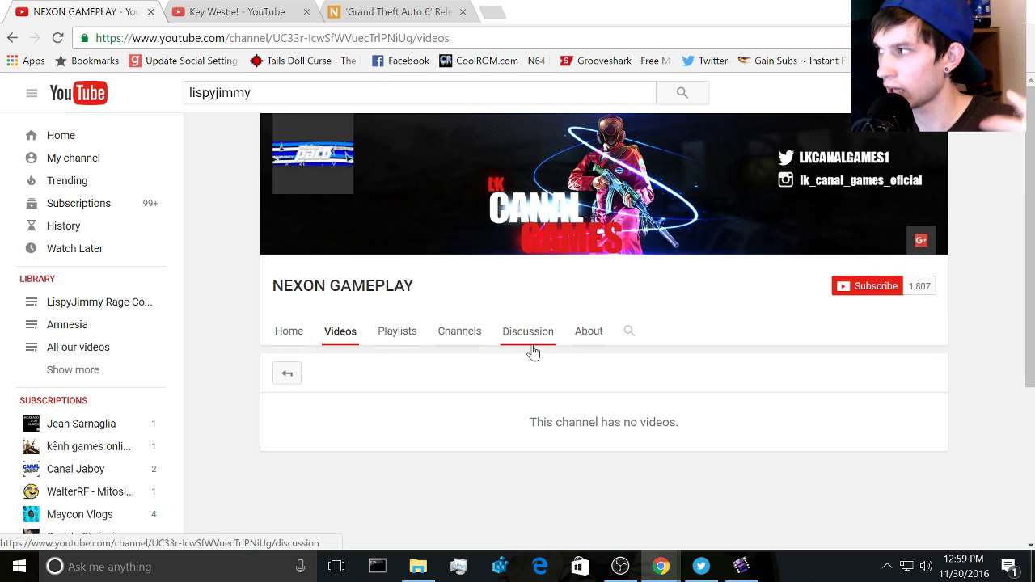